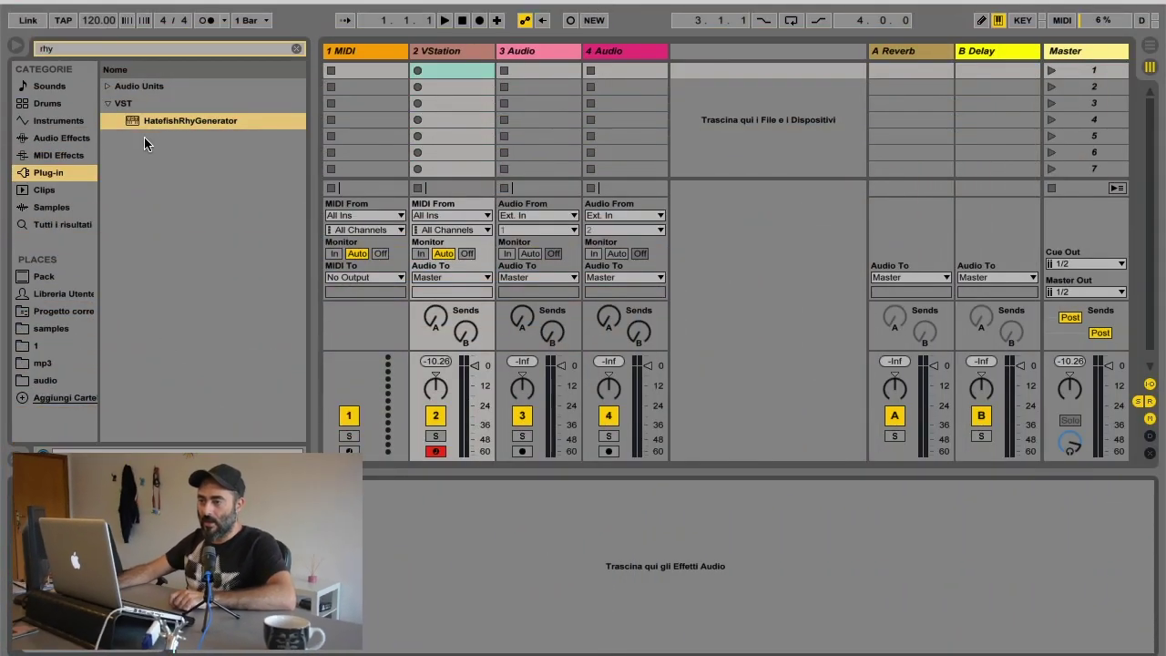
Load the HatefishRhyGenerator VST onto MIDI track 1 and move its window clear of the plug-in list.
drag(176, 125, 371, 100)
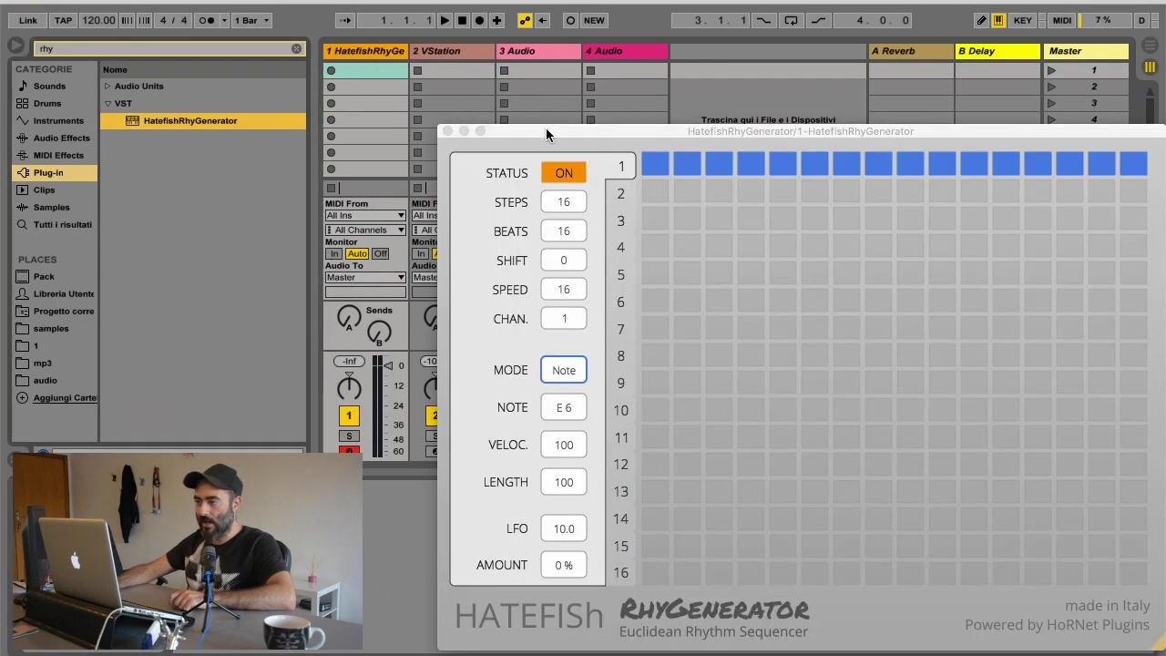
drag(546, 127, 381, 108)
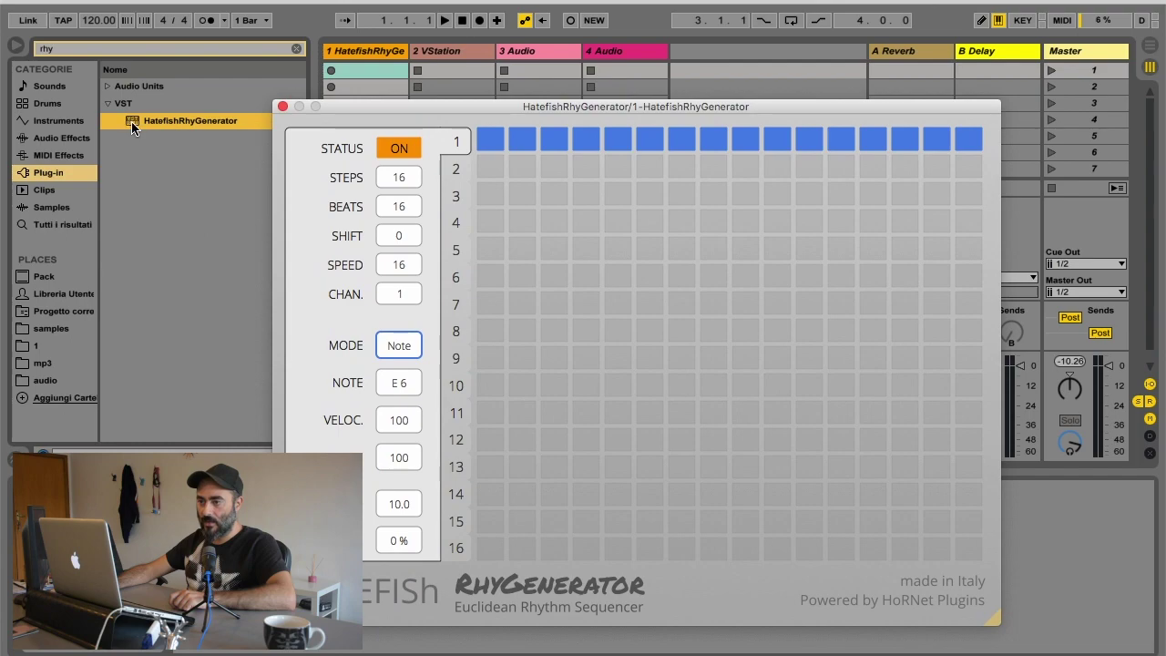
mouse_move(359, 110)
mouse_down()
mouse_move(323, 110)
mouse_move(357, 94)
mouse_up()
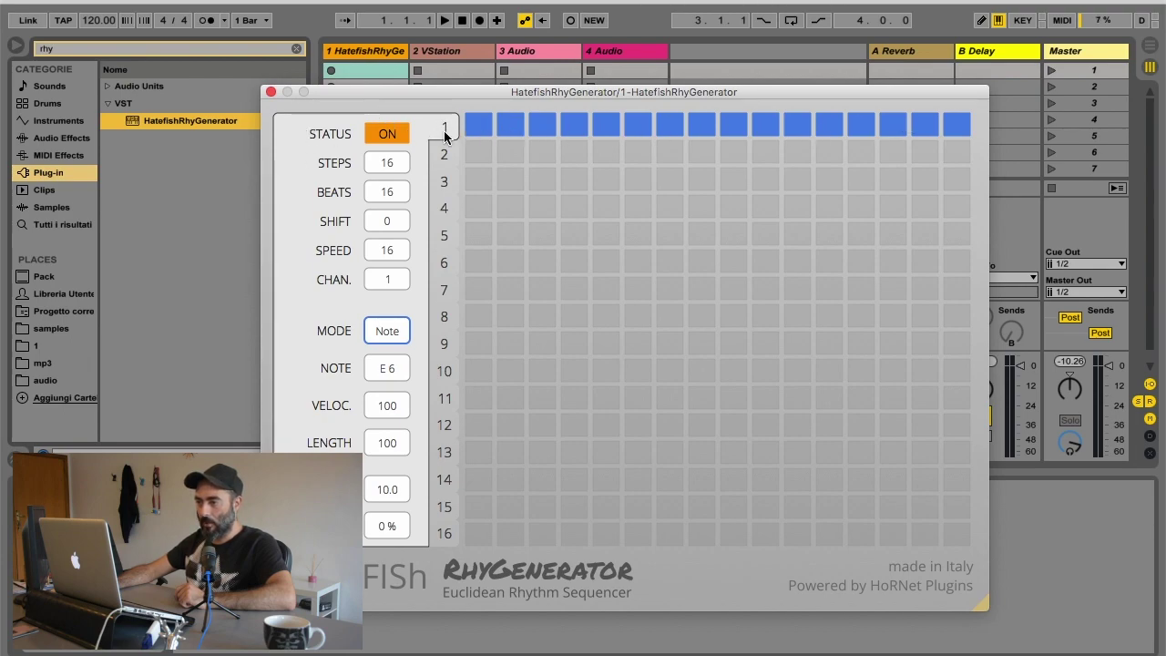
Set the first sequence's mode to Arp. Up and close the HatefishRhyGenerator window.
click(383, 331)
click(393, 339)
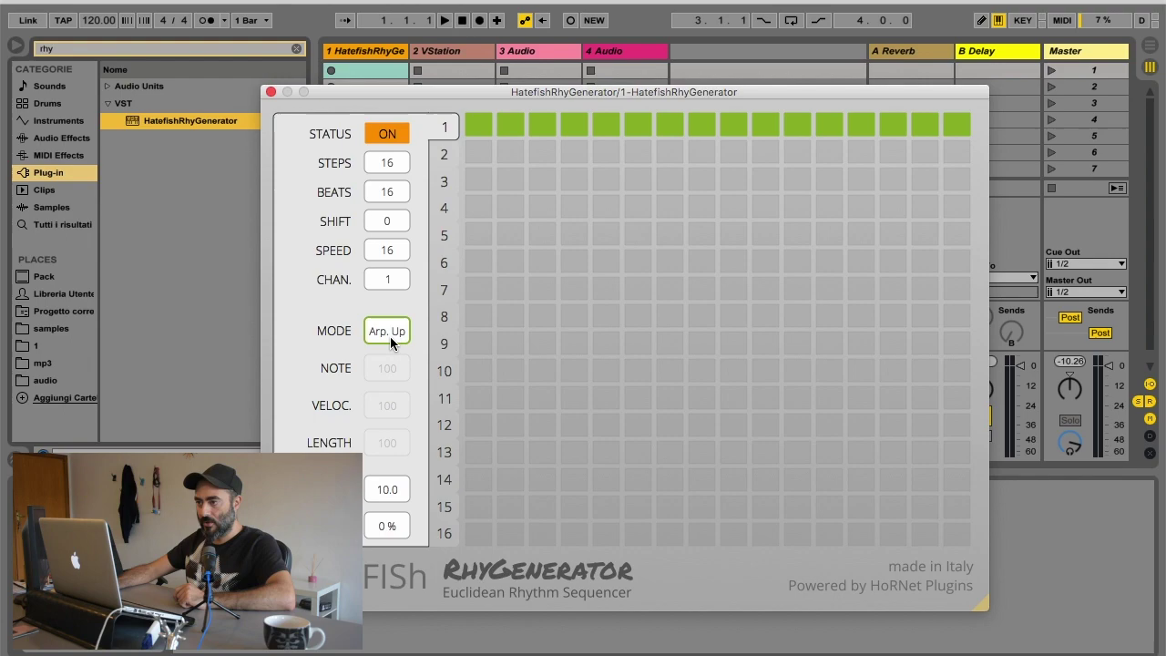
drag(398, 98, 556, 114)
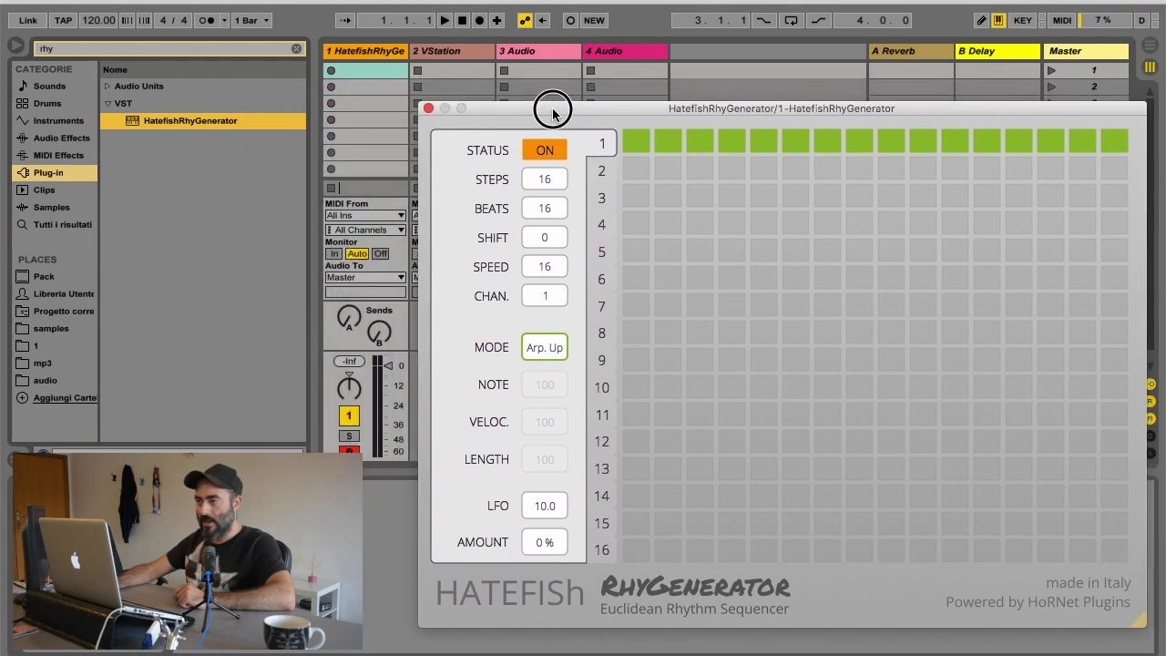
click(427, 108)
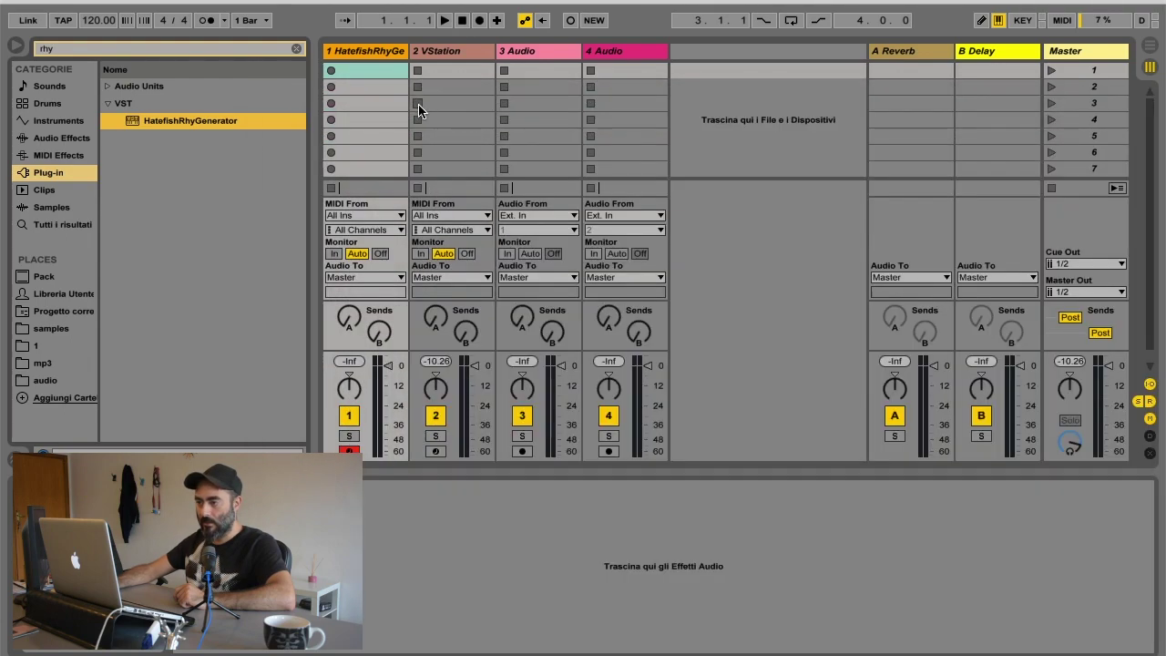
Route the VStation track's MIDI input from 1-HatefishRhyGenerator, source HatefishRhyGenerator, and set monitoring to In on tracks 1 and 2.
click(469, 50)
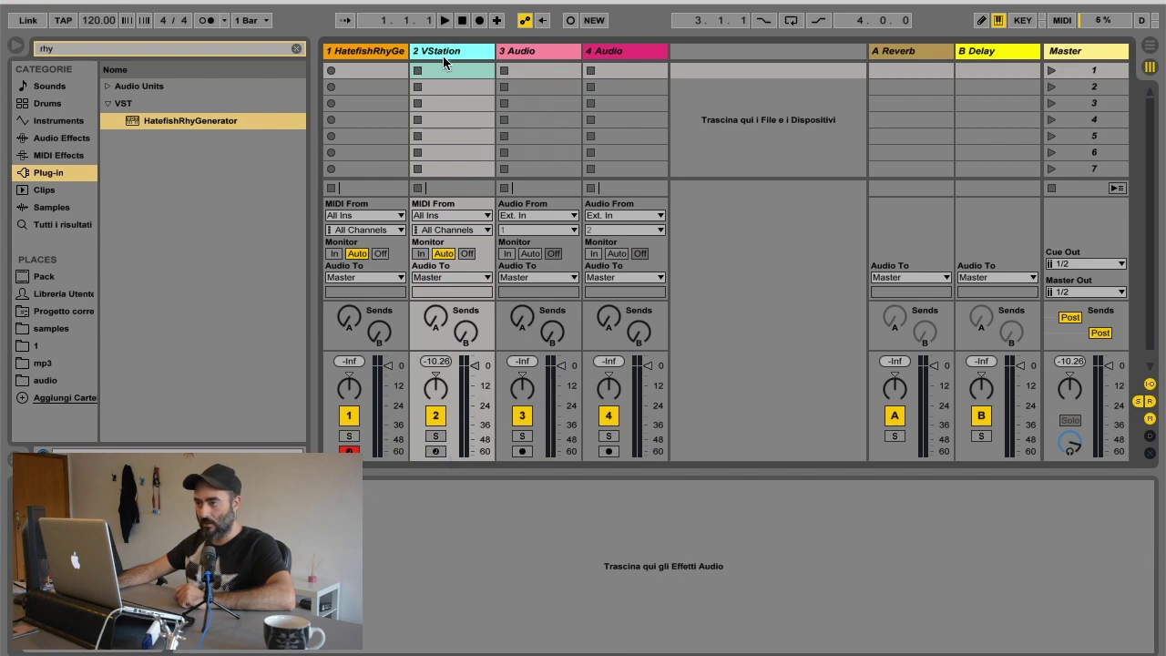
click(361, 135)
click(350, 88)
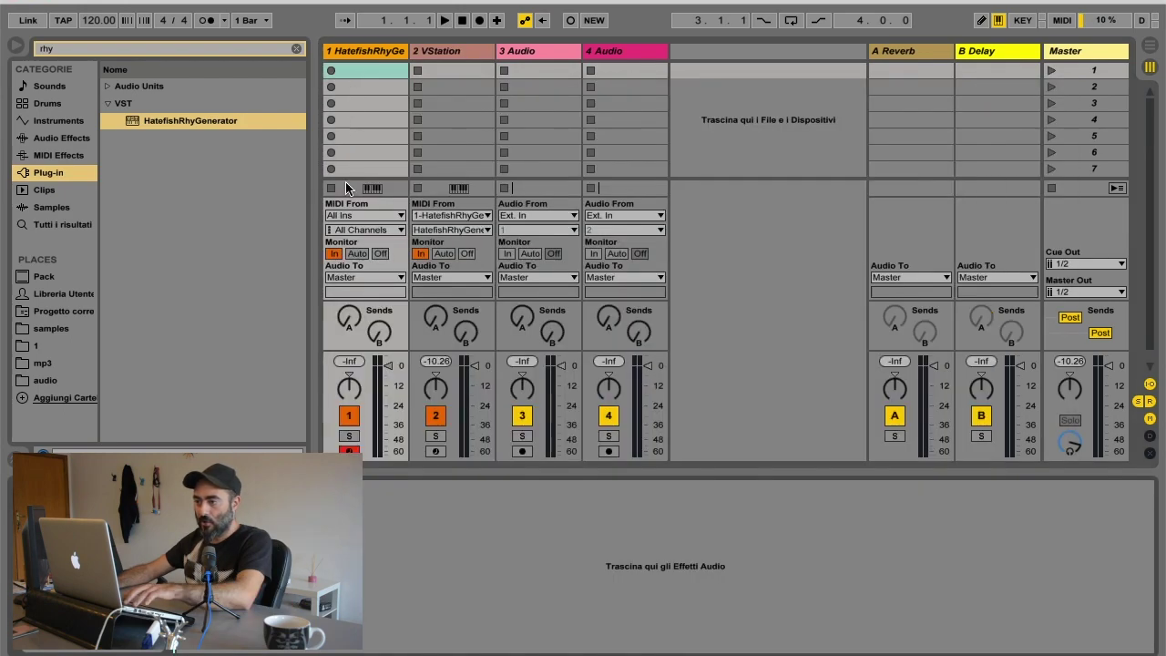
click(438, 216)
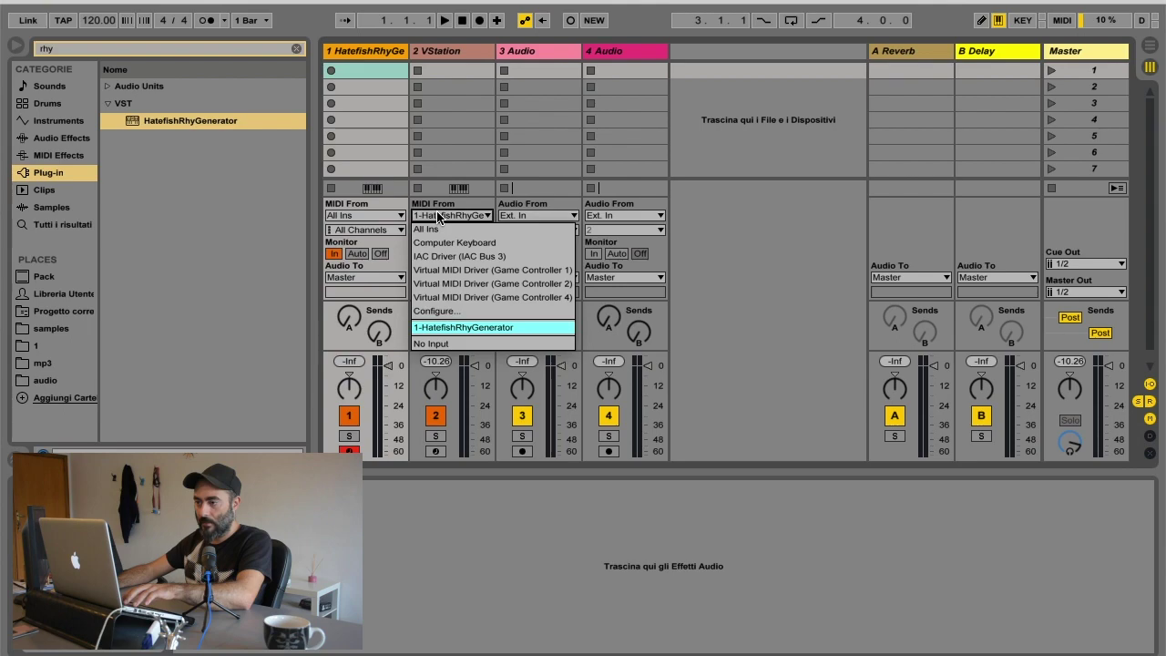
click(440, 327)
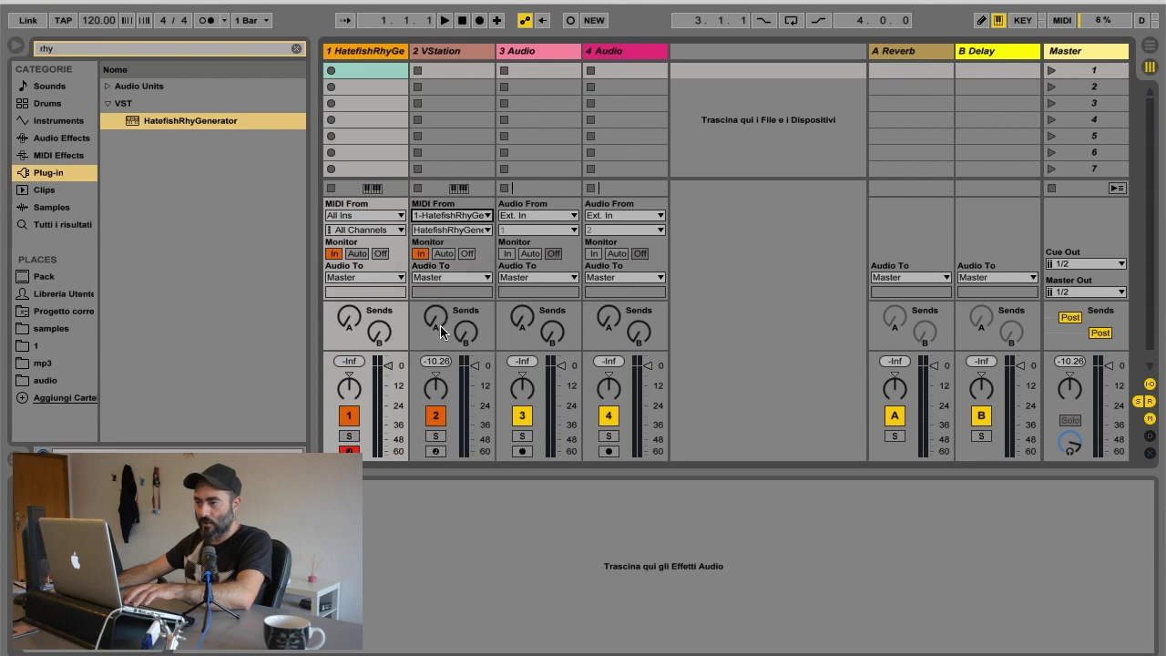
click(450, 231)
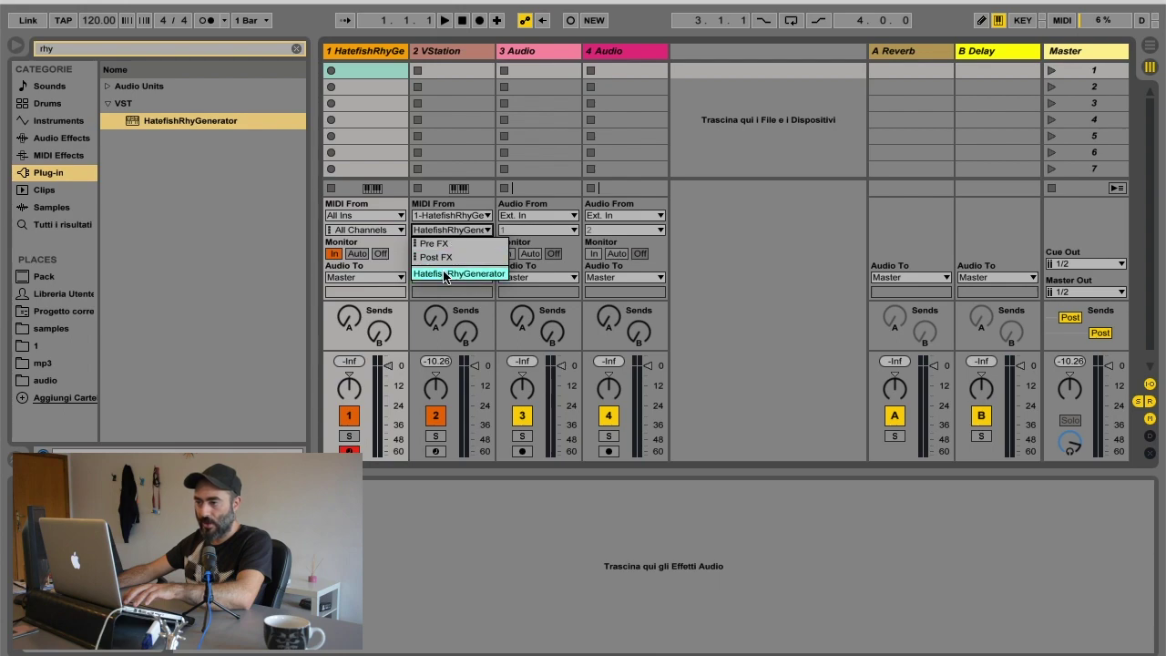
click(445, 274)
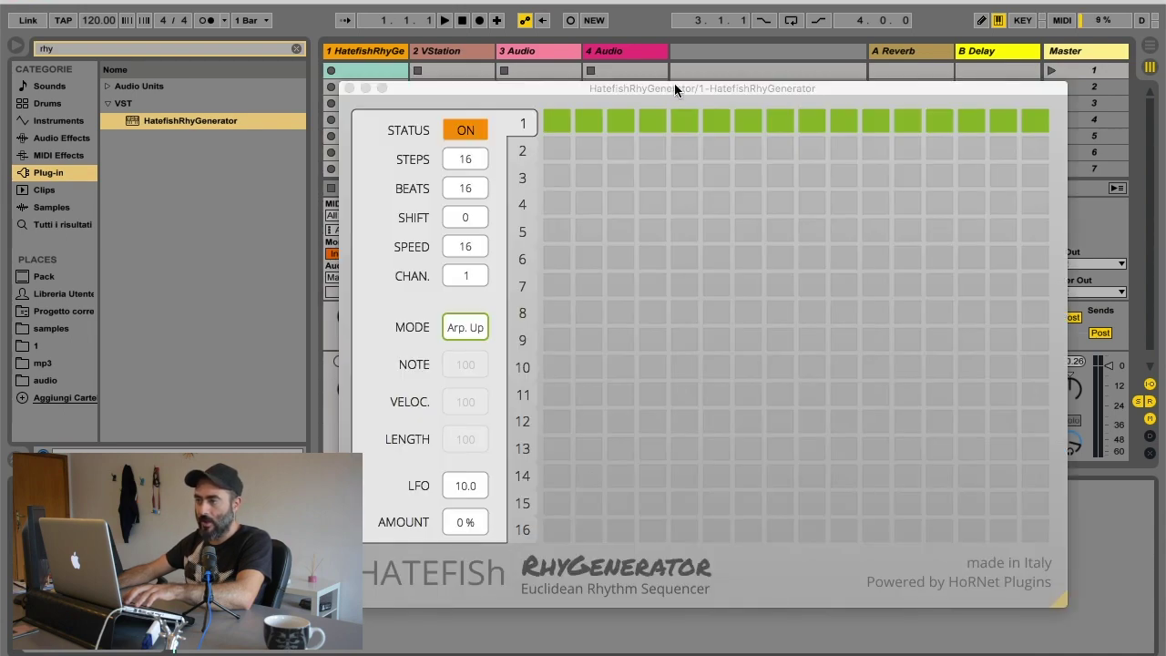
Start playback with the sequencer window open and set the first sequence's beats to 10.
drag(637, 89, 616, 105)
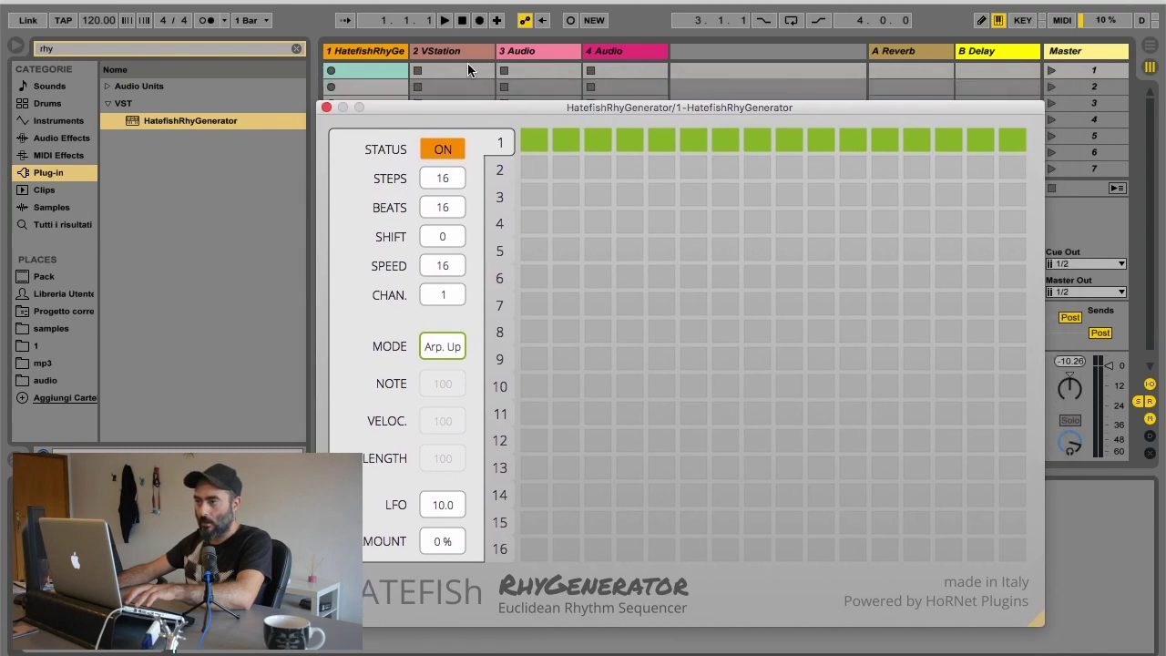
click(445, 20)
drag(525, 109, 503, 77)
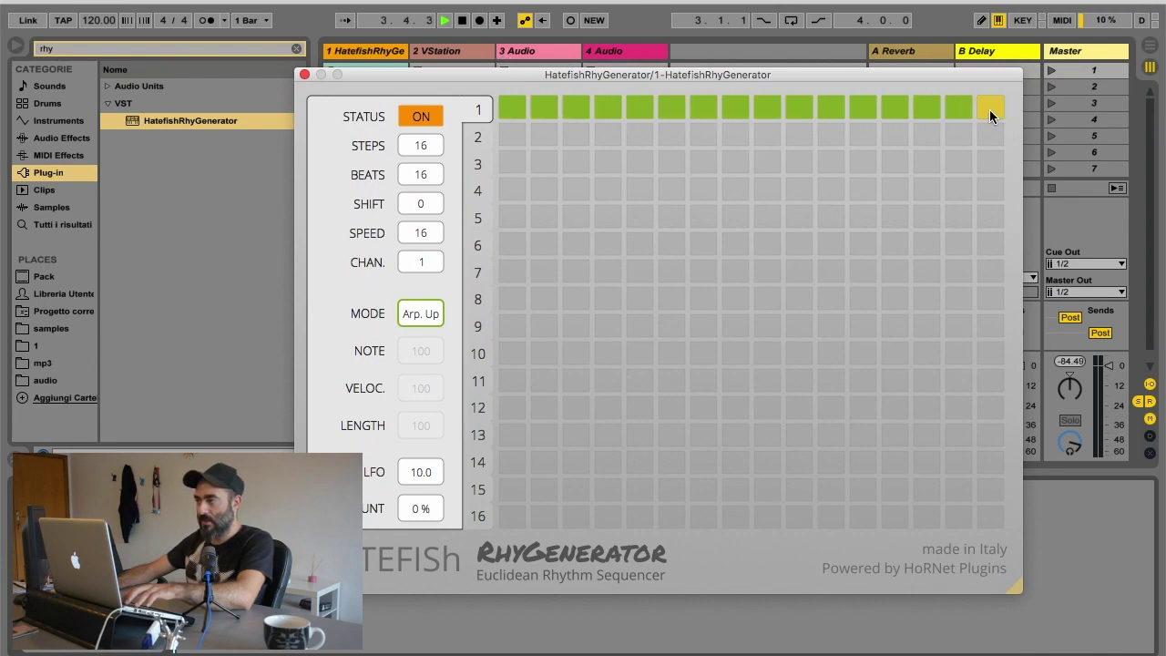
drag(505, 75, 530, 99)
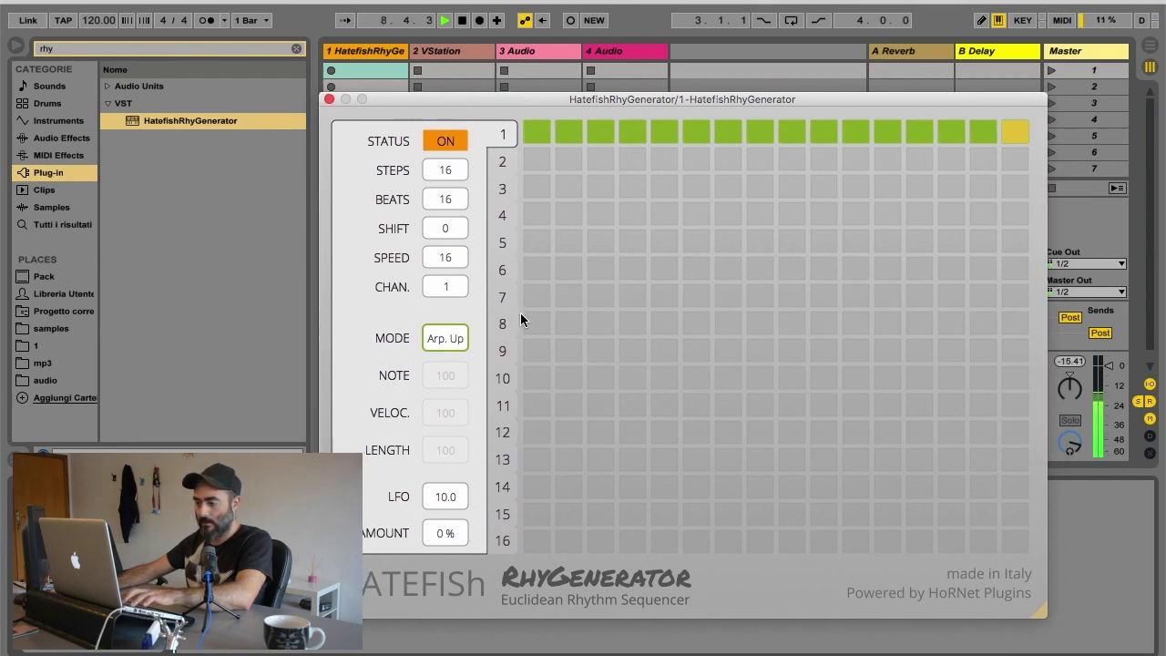
drag(511, 97, 482, 91)
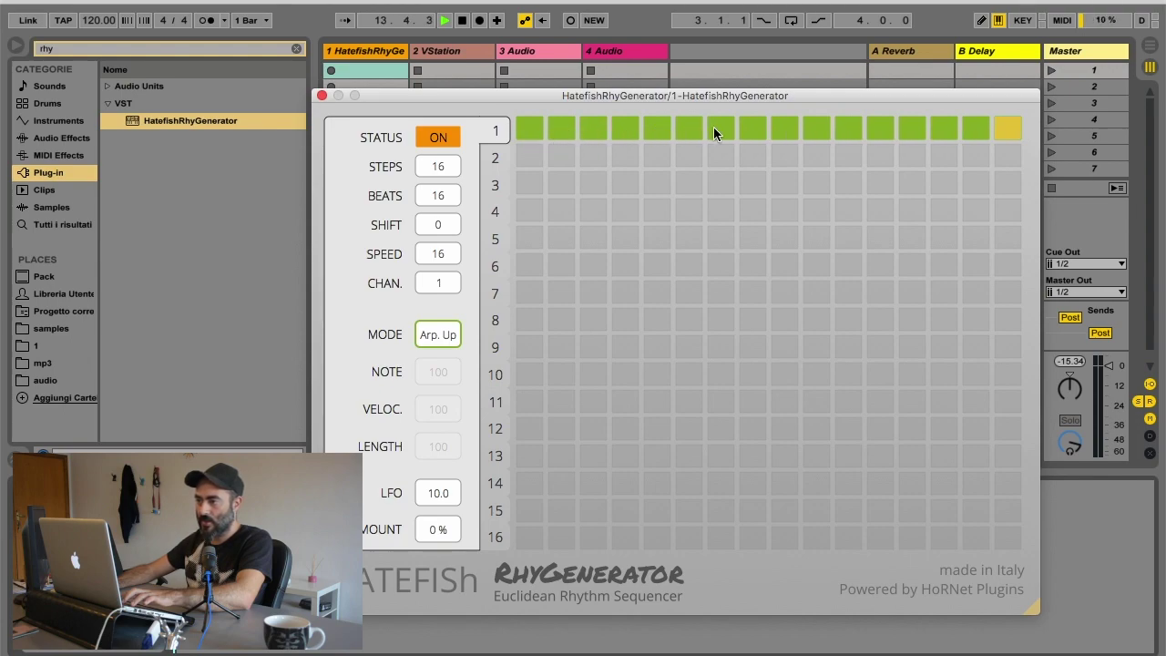
click(449, 196)
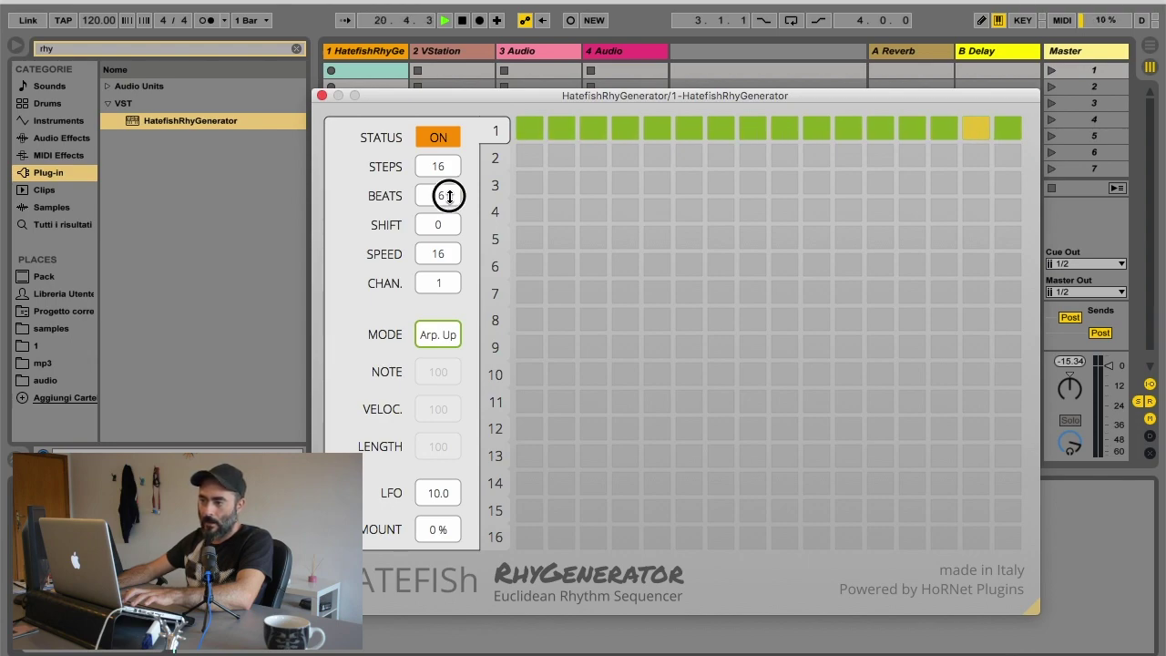
drag(449, 195, 443, 204)
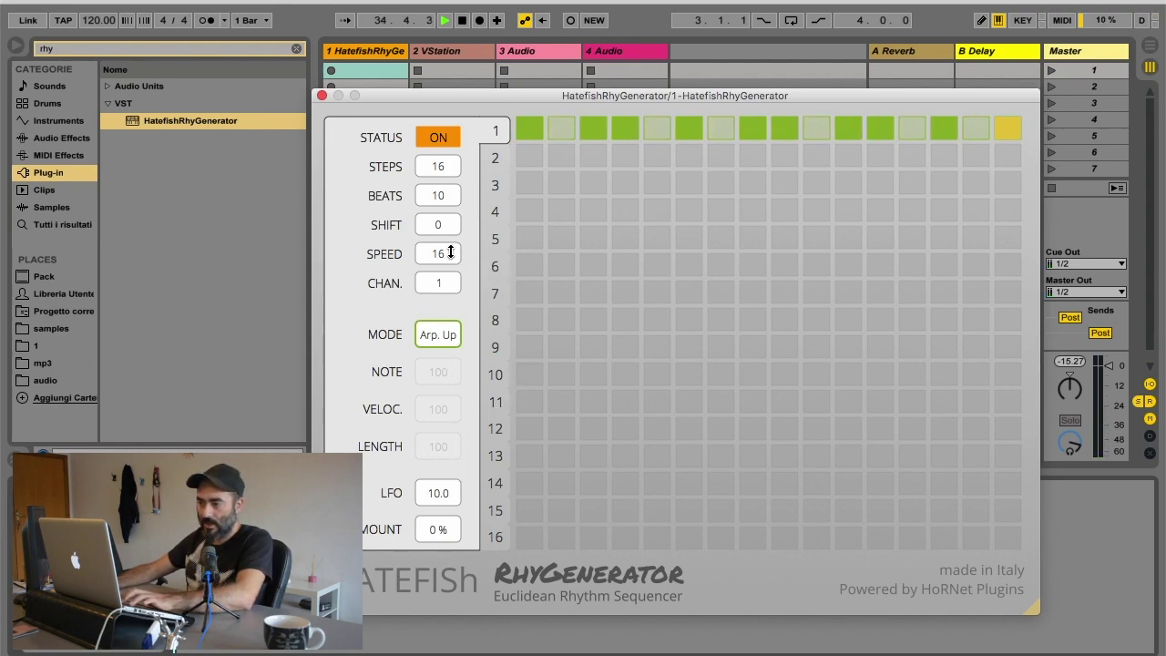
Try speeds of 4 and 14 for the first sequence, and set its speed back to 16.
drag(450, 252, 449, 267)
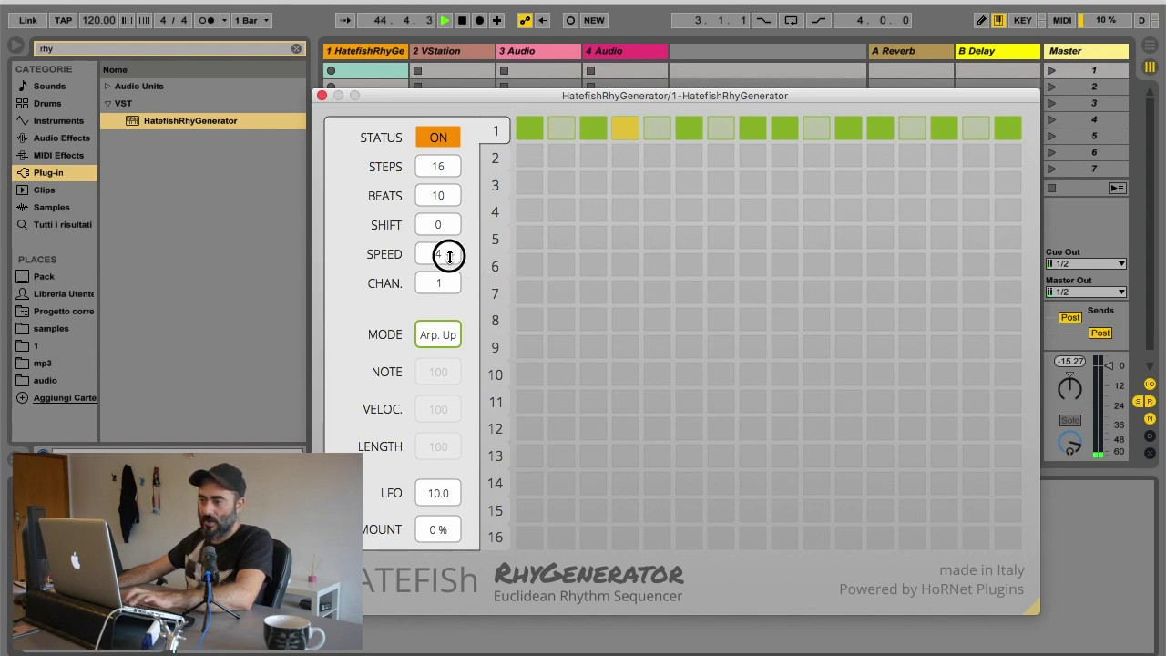
drag(449, 256, 452, 244)
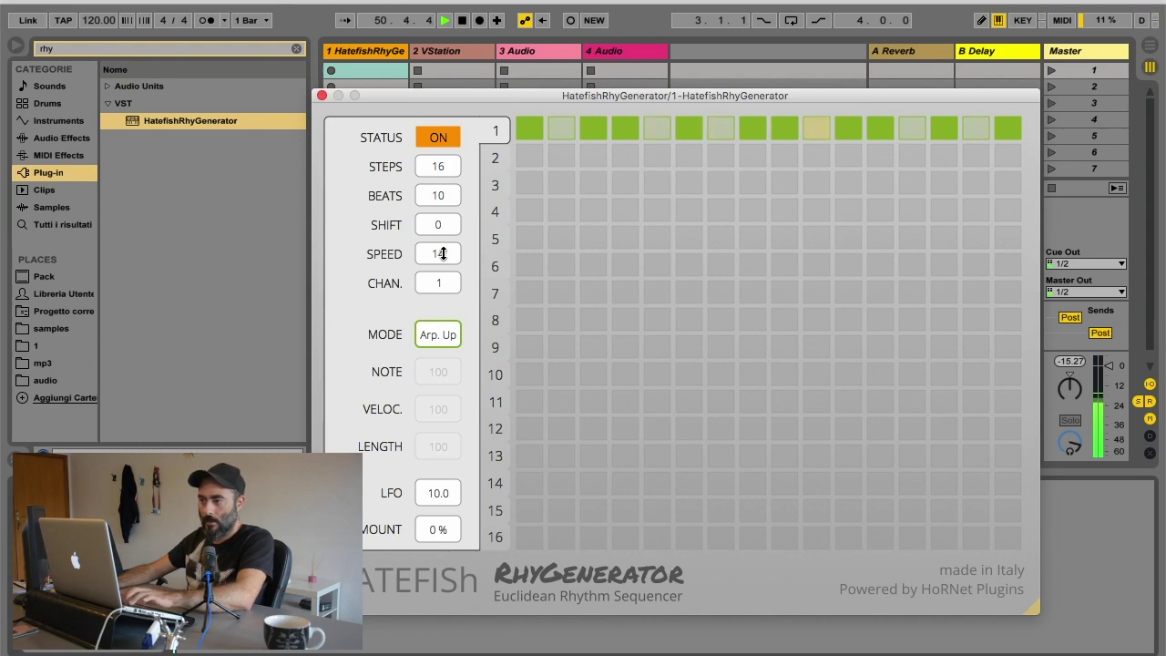
double_click(450, 256)
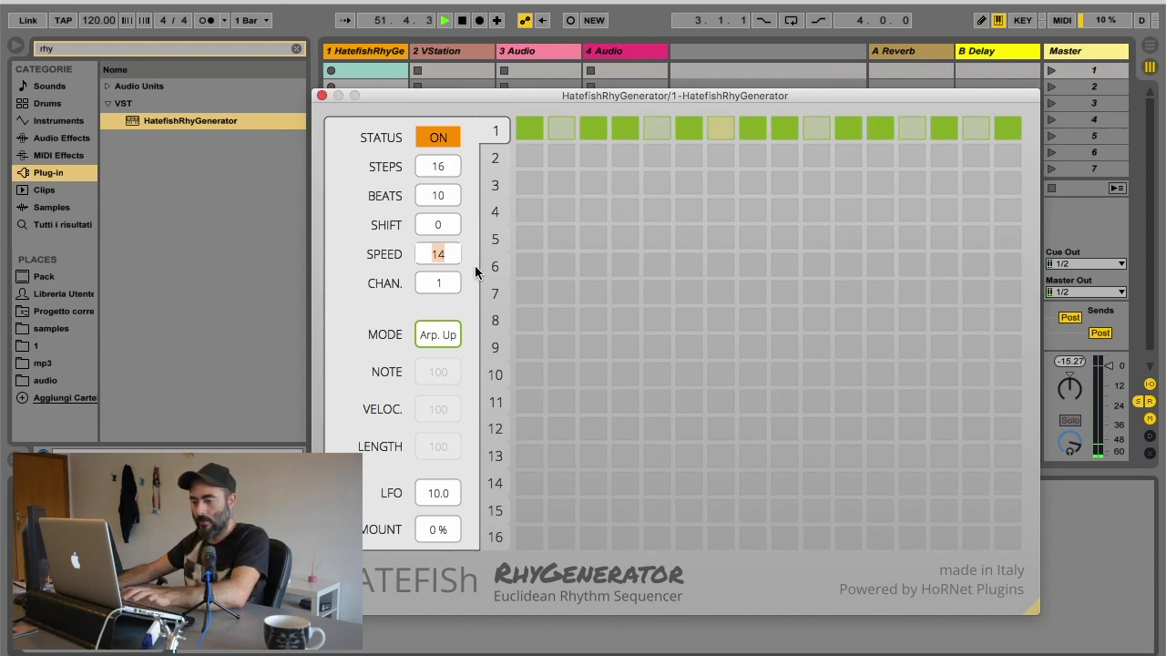
text(16)
key(Return)
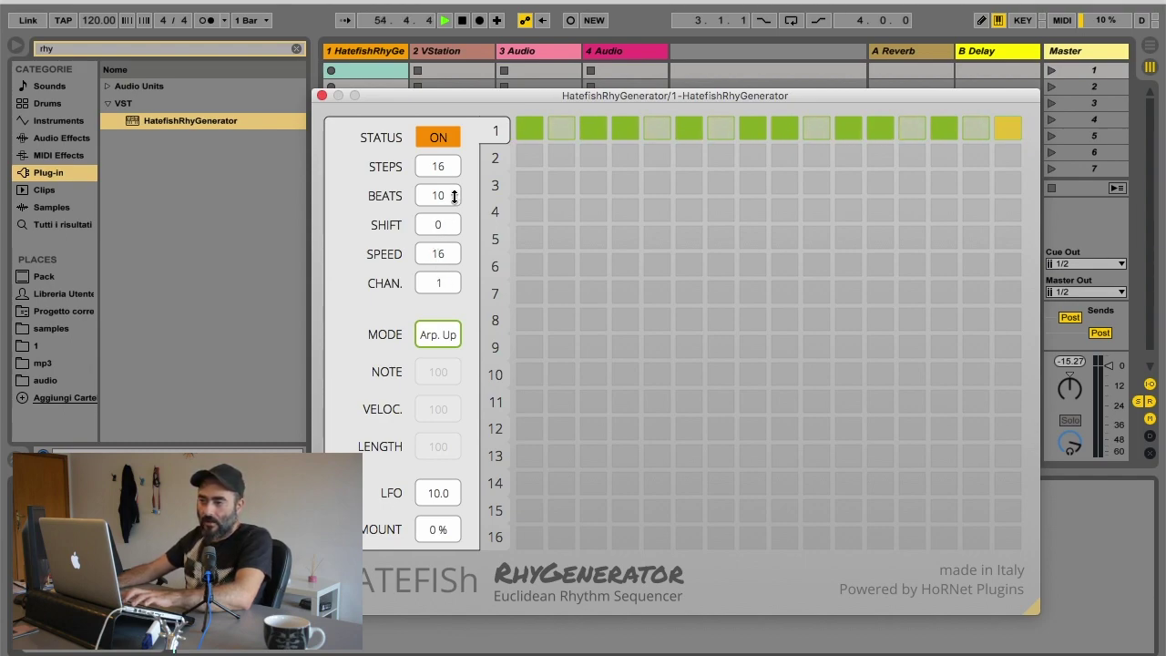
Set the first sequence's steps to 24 while keeping its beats at 10.
drag(448, 165, 453, 142)
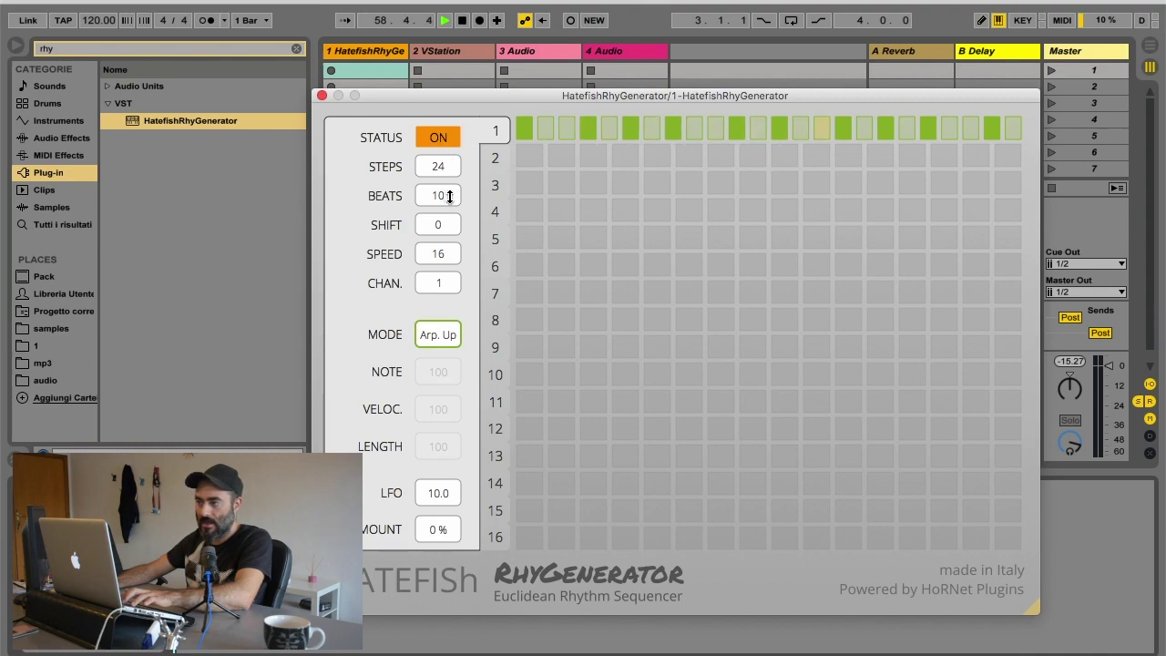
drag(448, 199, 450, 198)
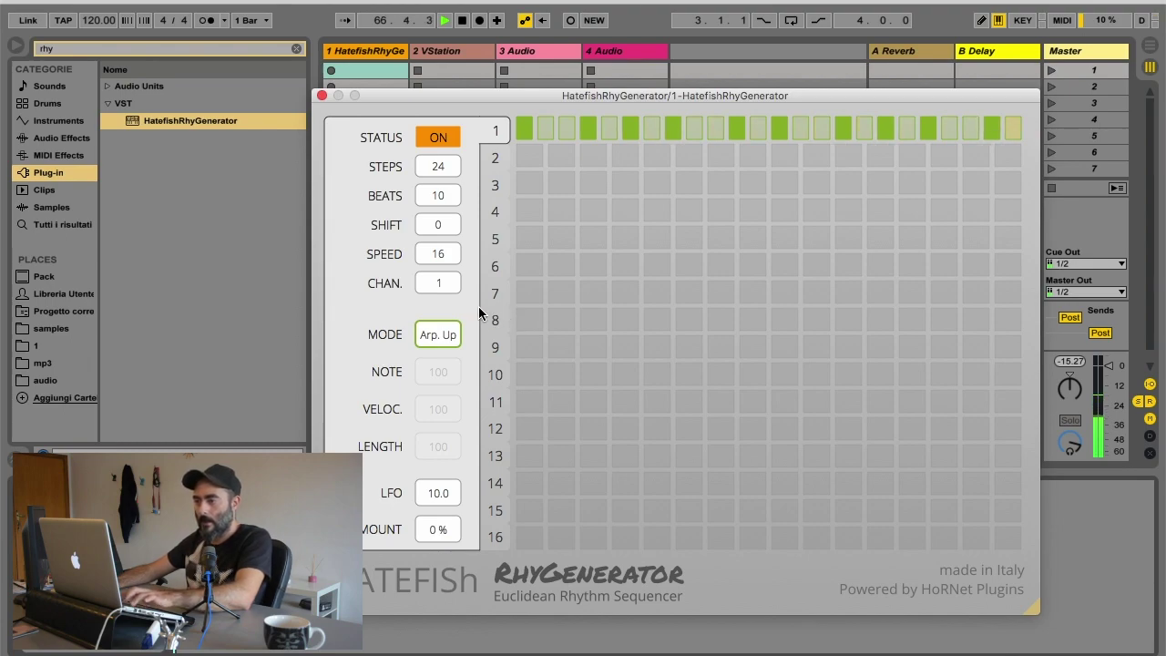
Audition the first sequence in Arp. Dwn mode and switch its mode to Chord.
click(442, 336)
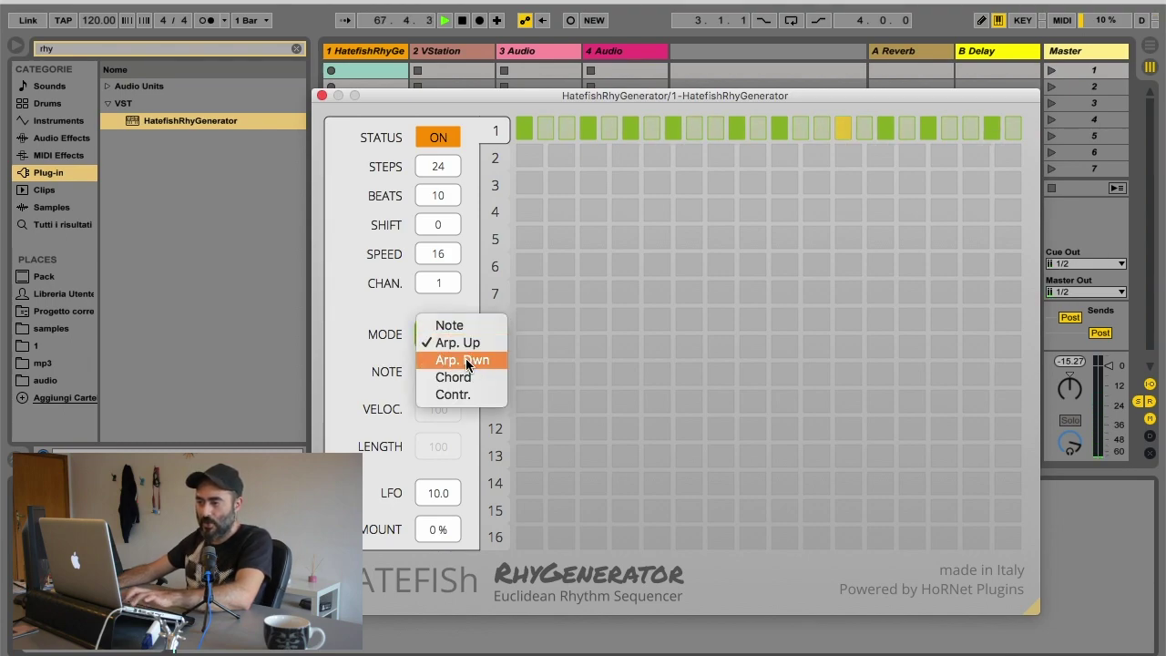
click(466, 360)
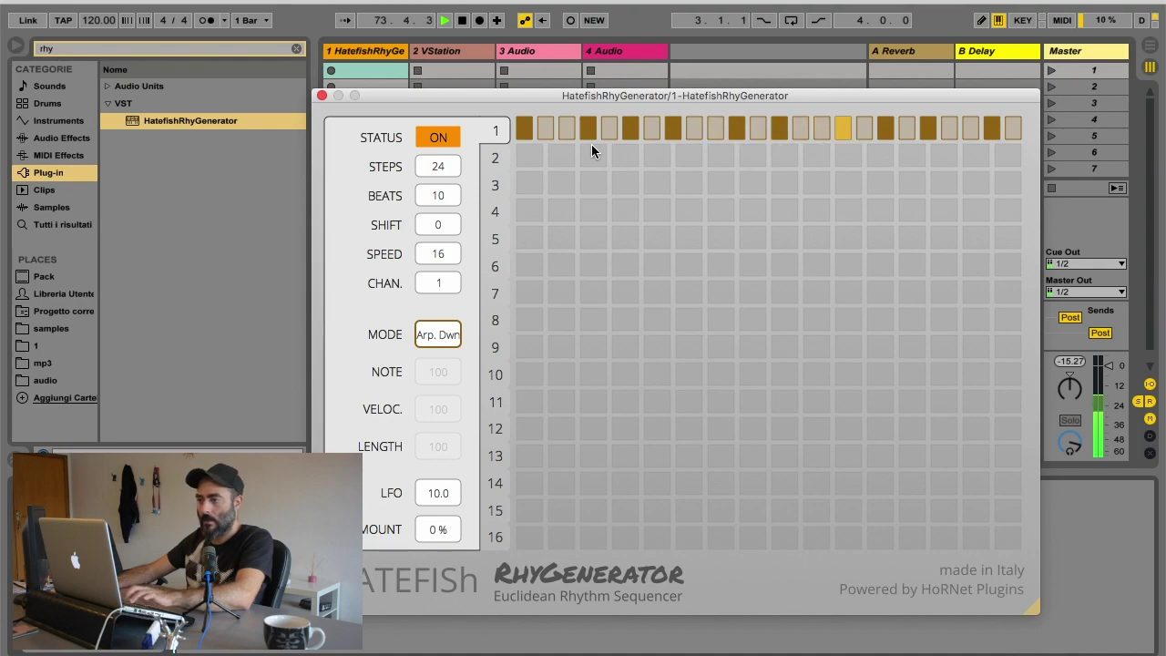
click(426, 340)
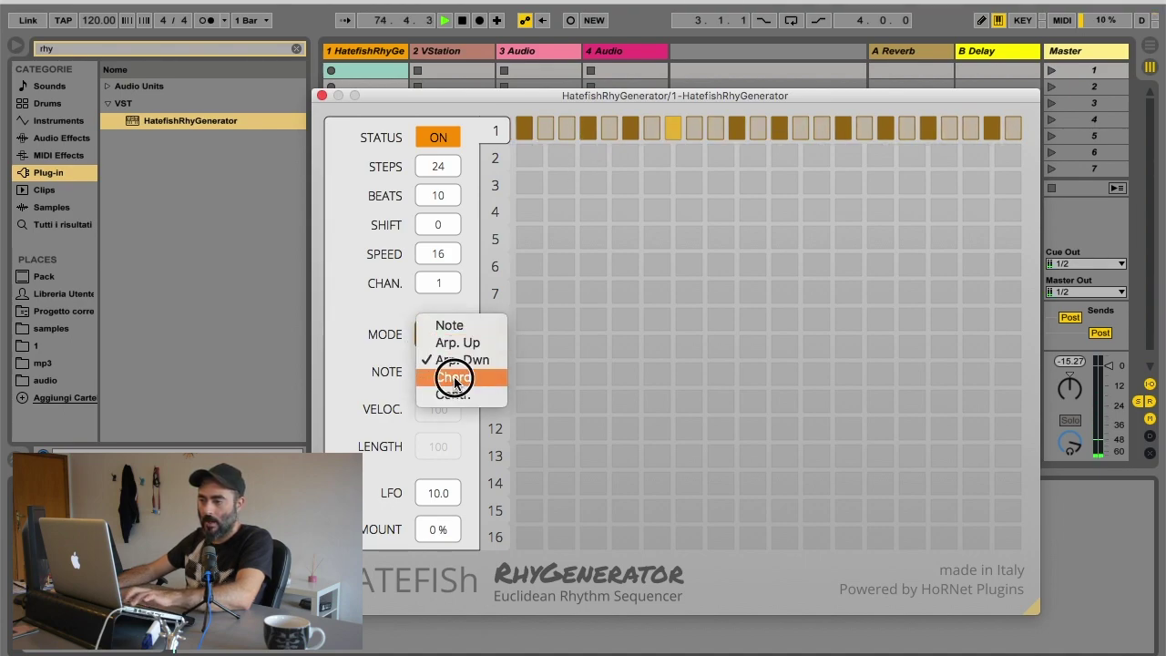
click(453, 376)
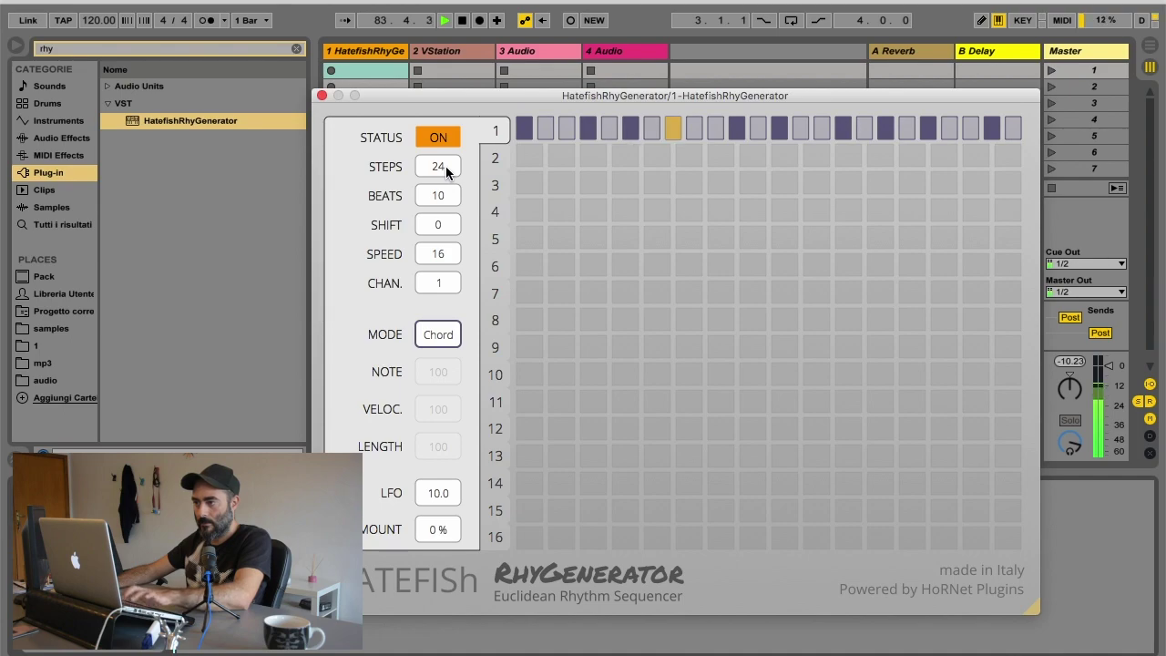
Set the first sequence to 16 steps and 6 beats, with a shift of 2.
drag(446, 166, 447, 205)
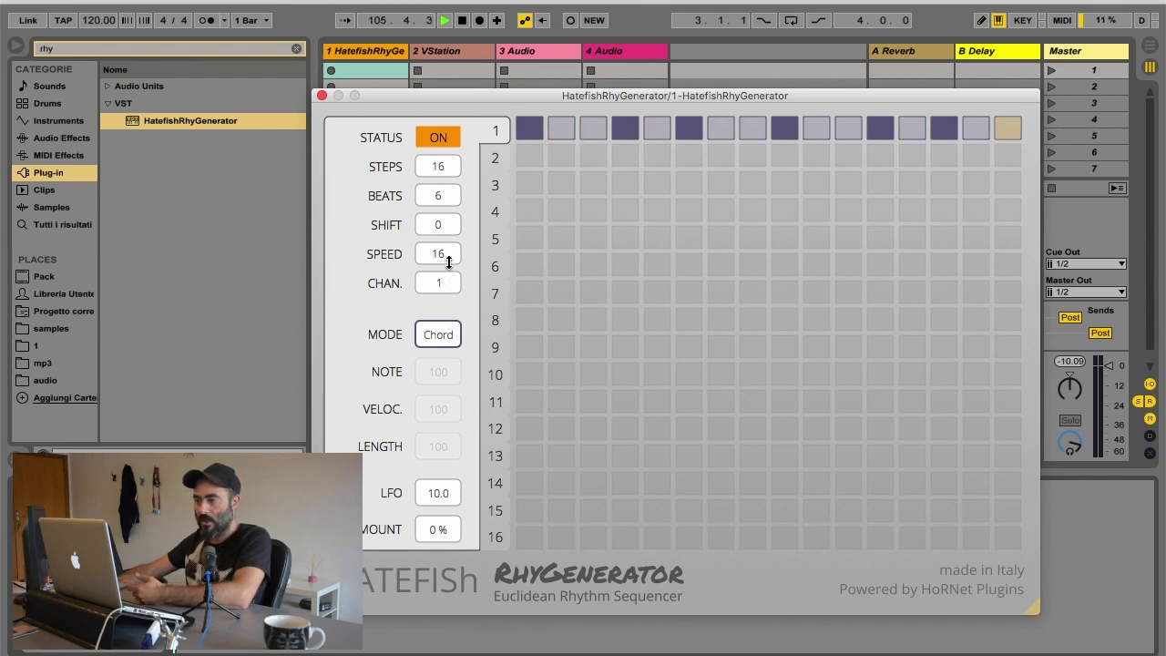
drag(449, 229, 449, 222)
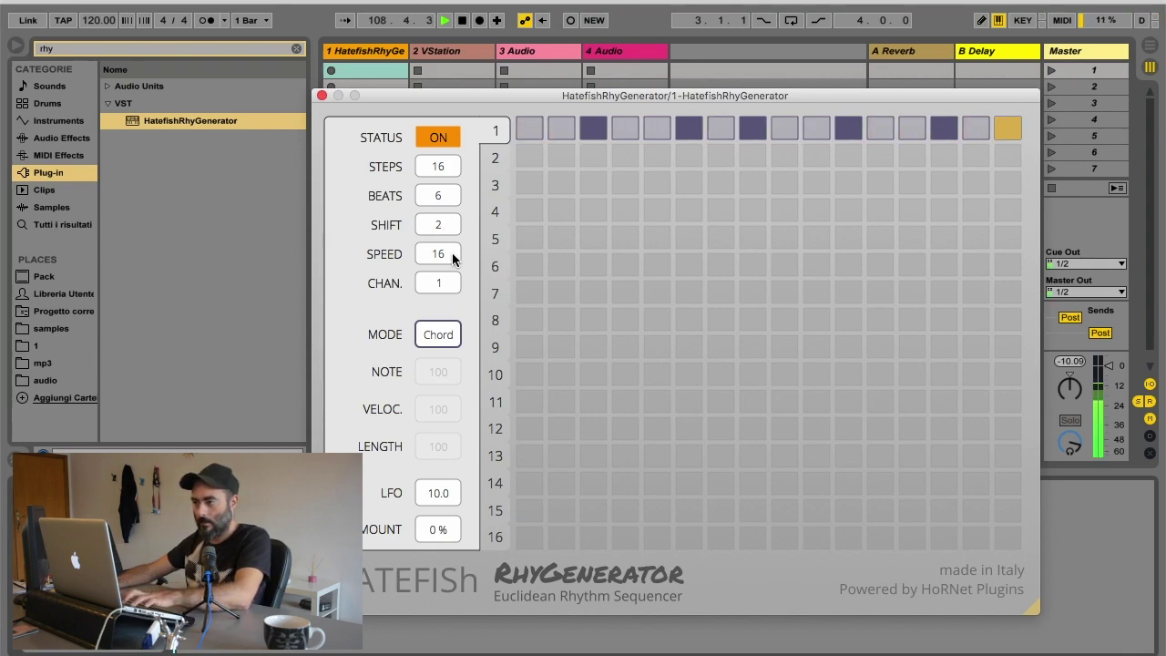
Set the first sequence's shift to 0, its LFO to 3.9 and its LFO amount to 100 %.
drag(451, 224, 451, 263)
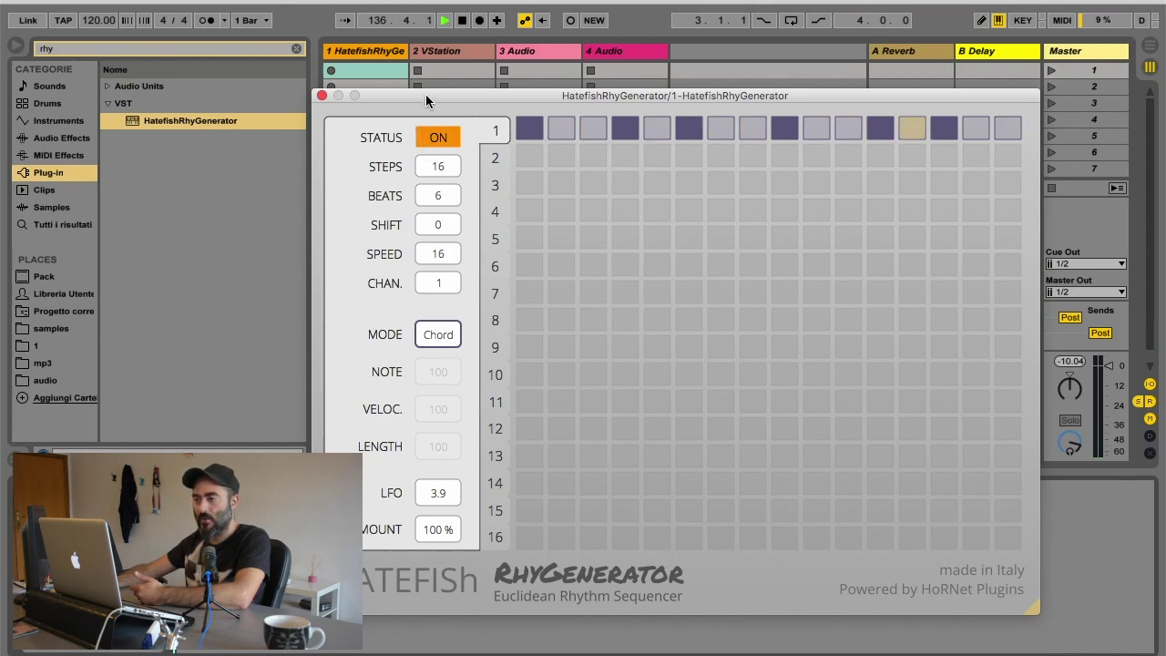
drag(425, 94, 419, 88)
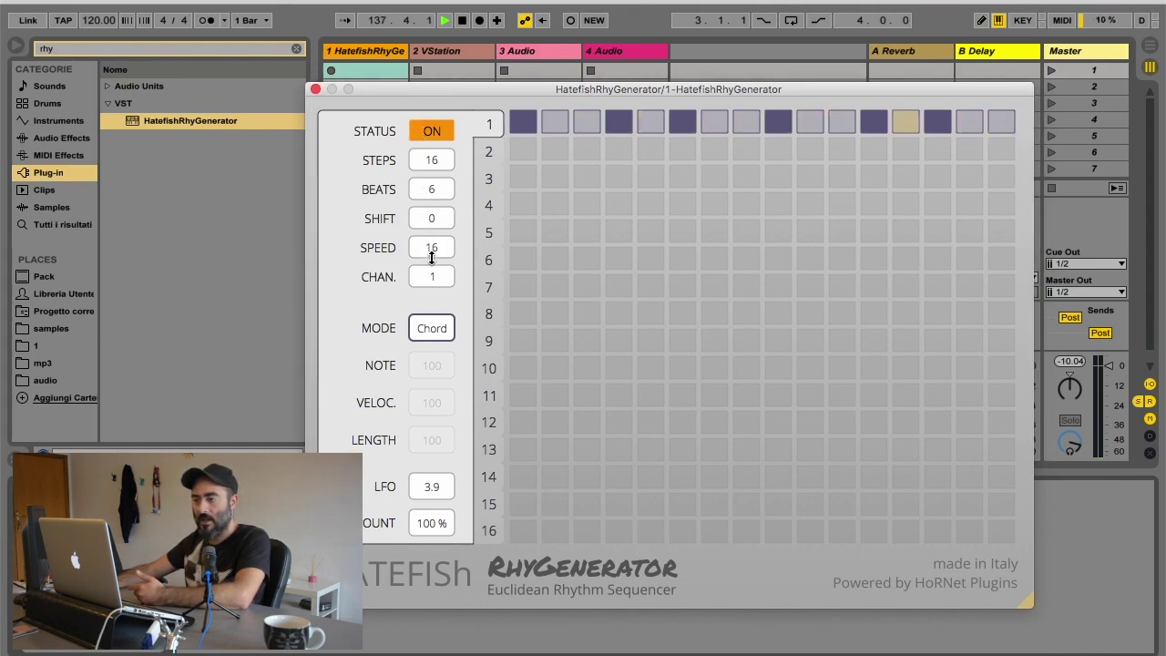